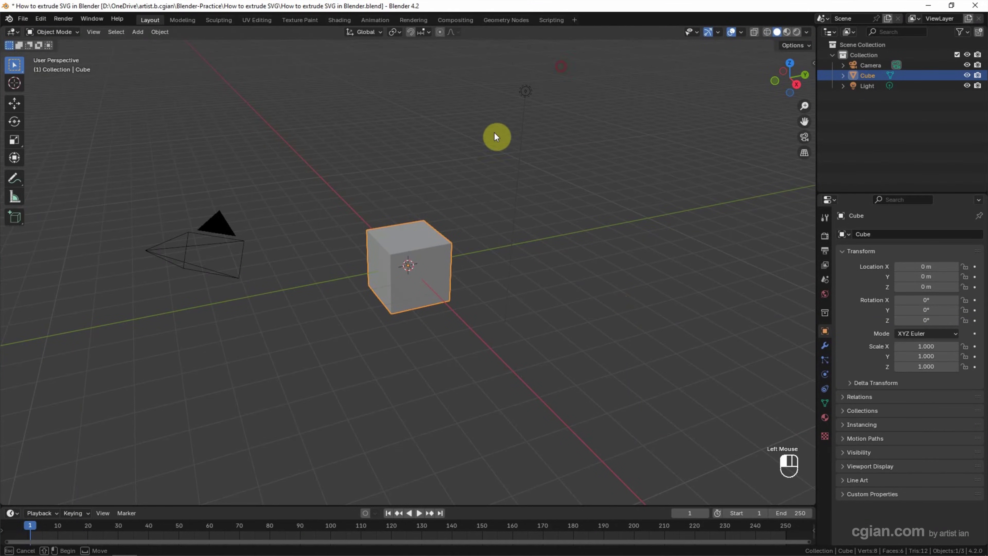
# Box-select and delete the default camera, cube and light.
pyautogui.moveTo(563, 65); pyautogui.dragTo(84, 436)
pyautogui.press('Delete')
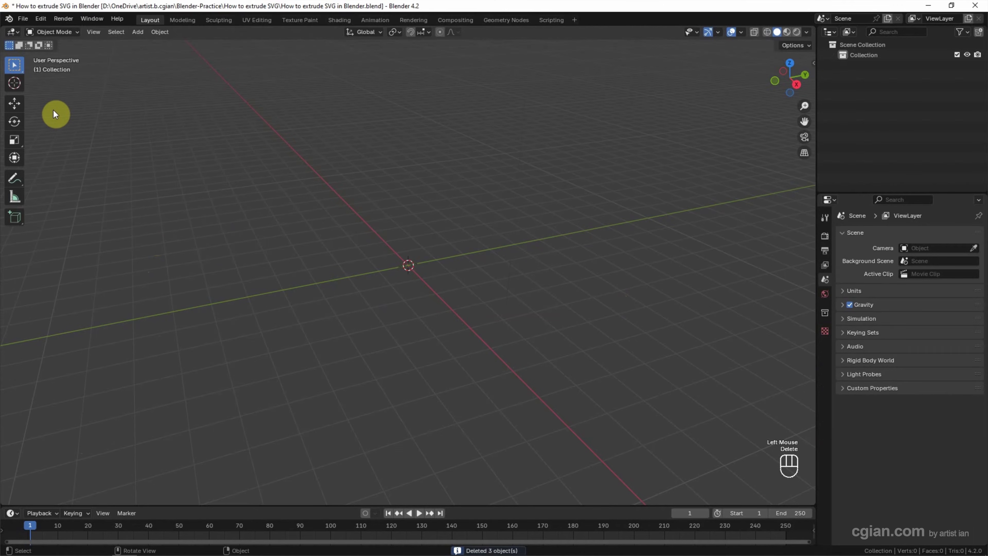
# Import ice cream logo.svg as Scalable Vector Graphics curves.
pyautogui.click(22, 19)
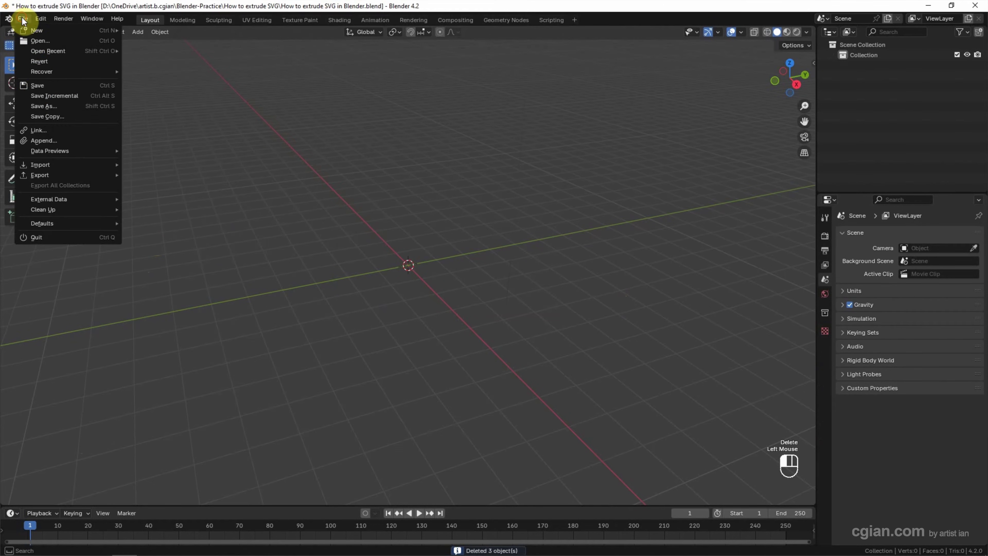
pyautogui.moveTo(54, 164)
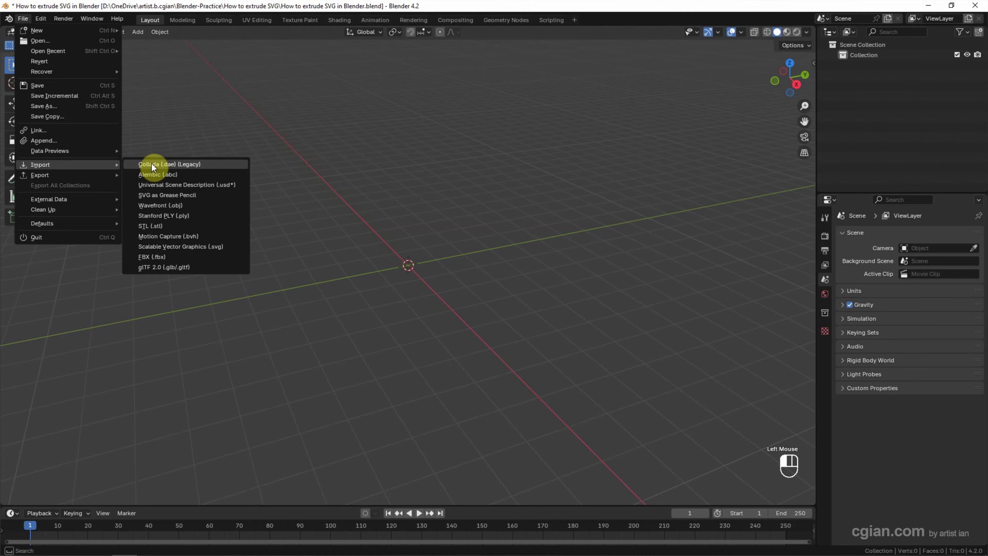
pyautogui.click(221, 249)
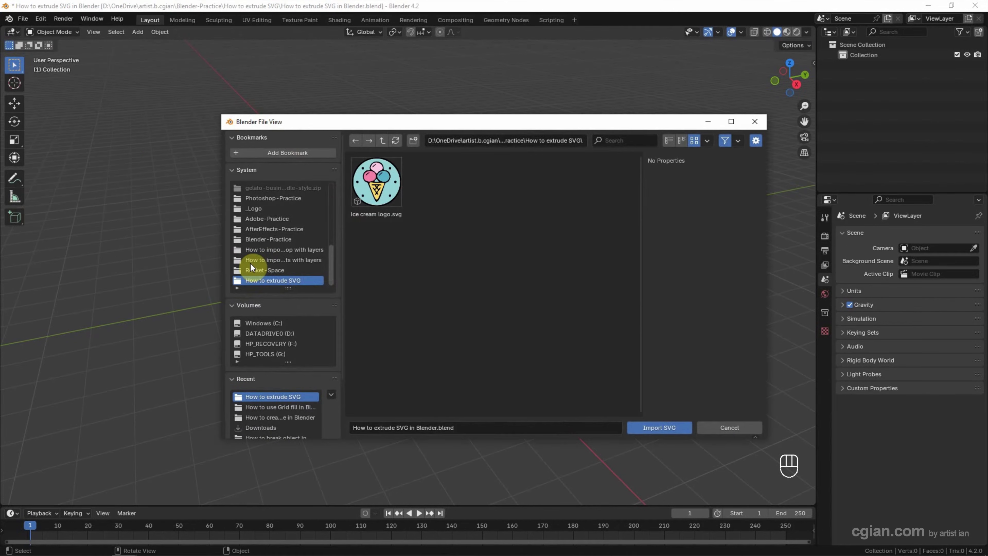
pyautogui.click(382, 176)
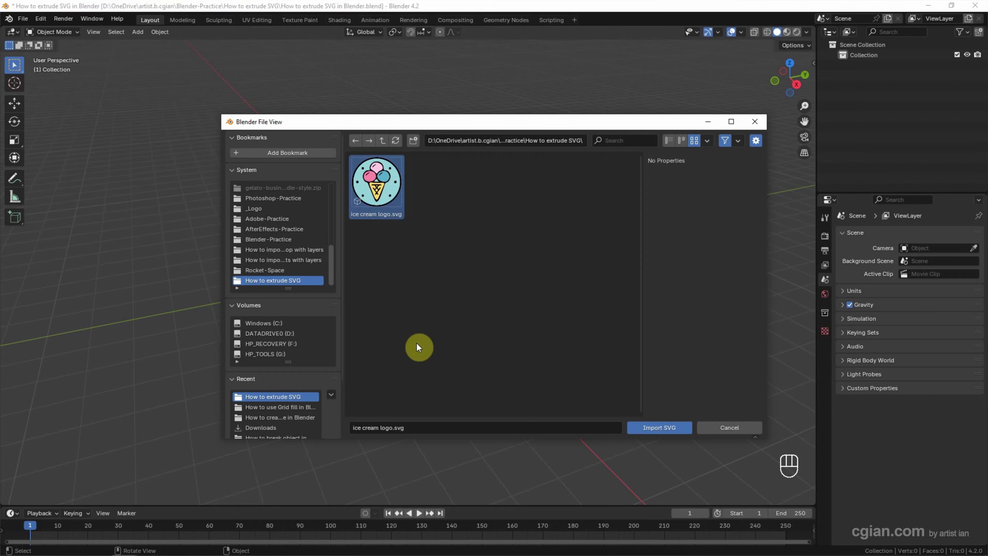
pyautogui.click(670, 429)
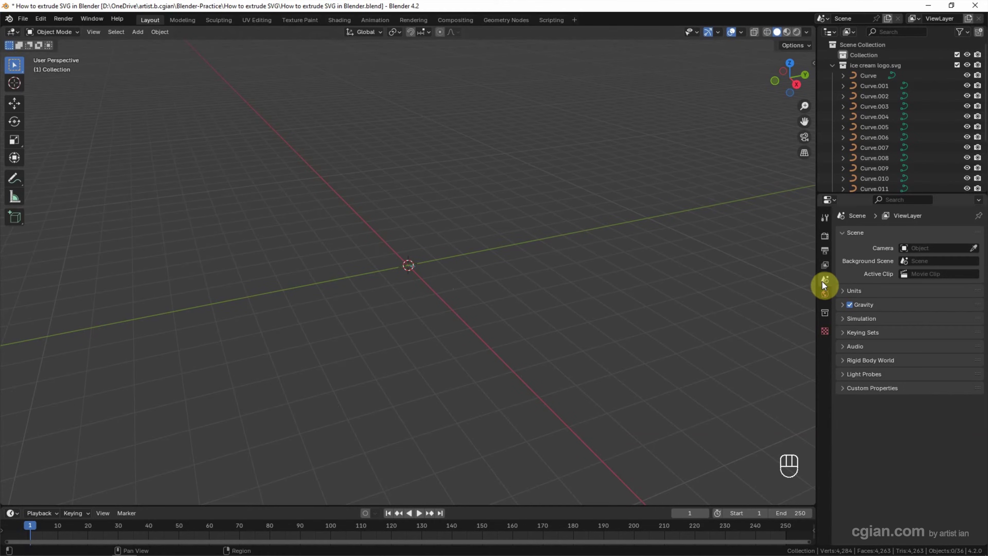
# Set the scene's Length unit to Millimeters in the Units panel.
pyautogui.click(840, 291)
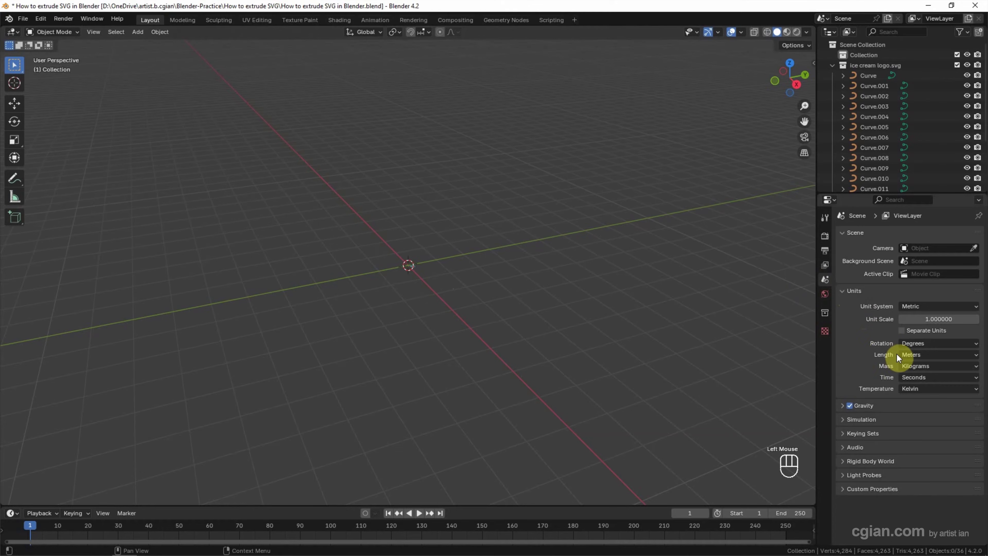
pyautogui.click(912, 354)
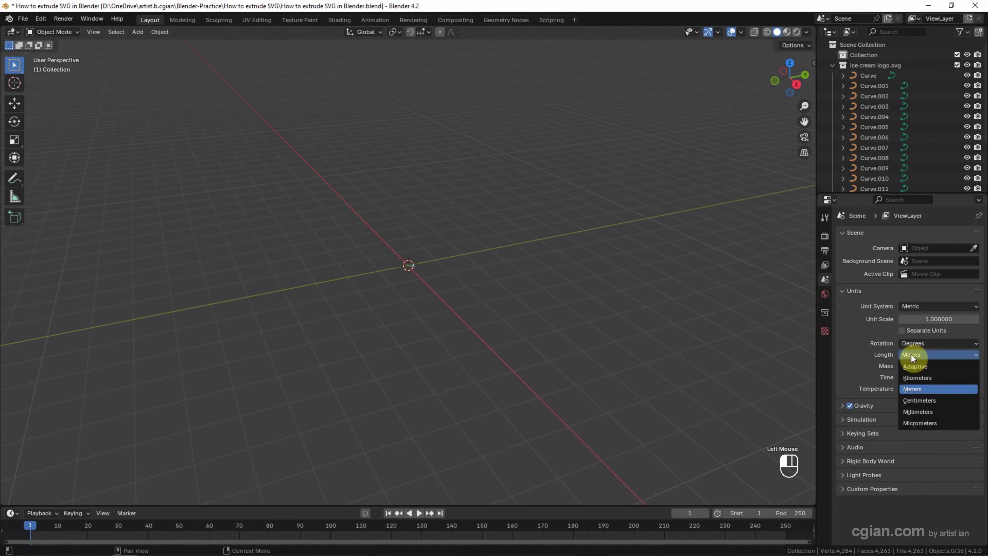
pyautogui.click(912, 412)
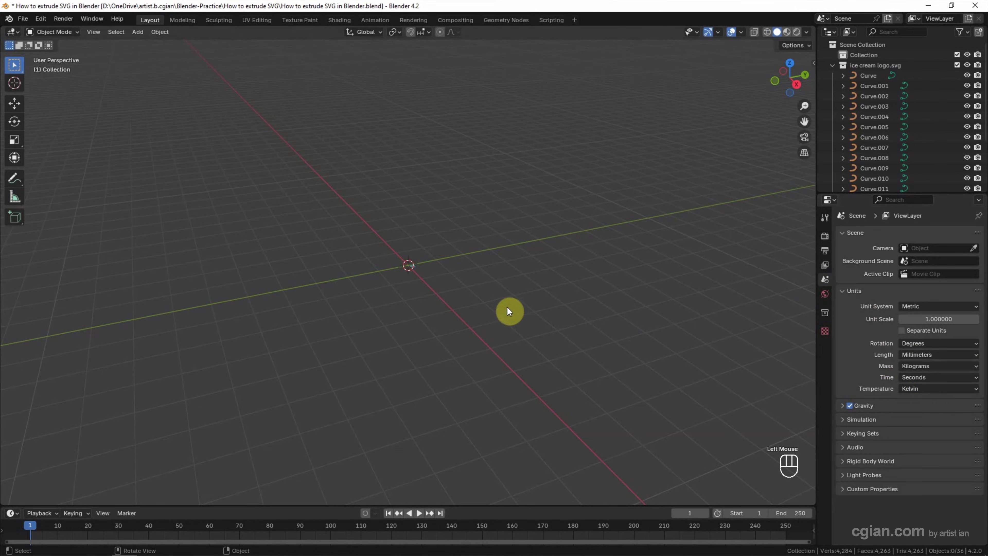
# Select all imported logo curves and set their scale to 100 on X, Y and Z.
pyautogui.press('a')
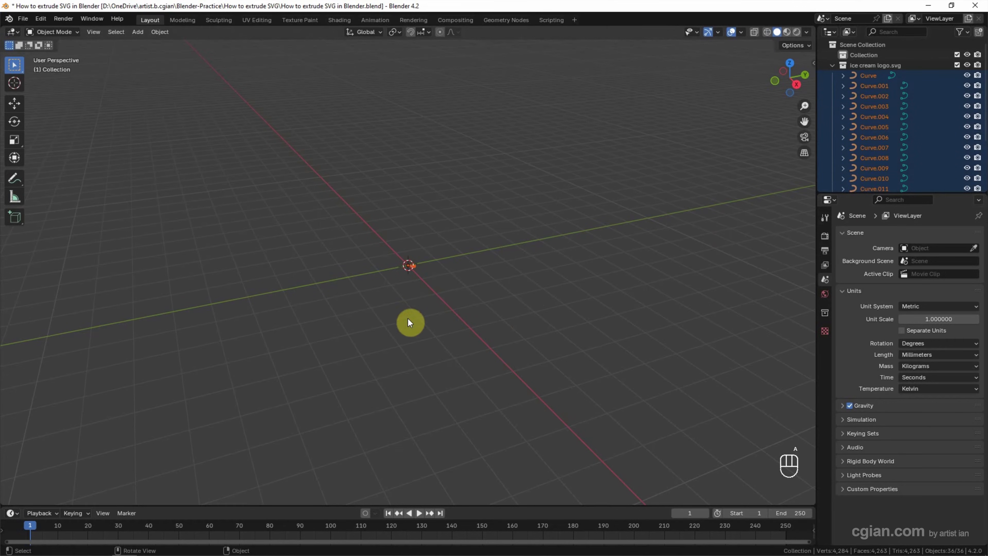
pyautogui.press('s')
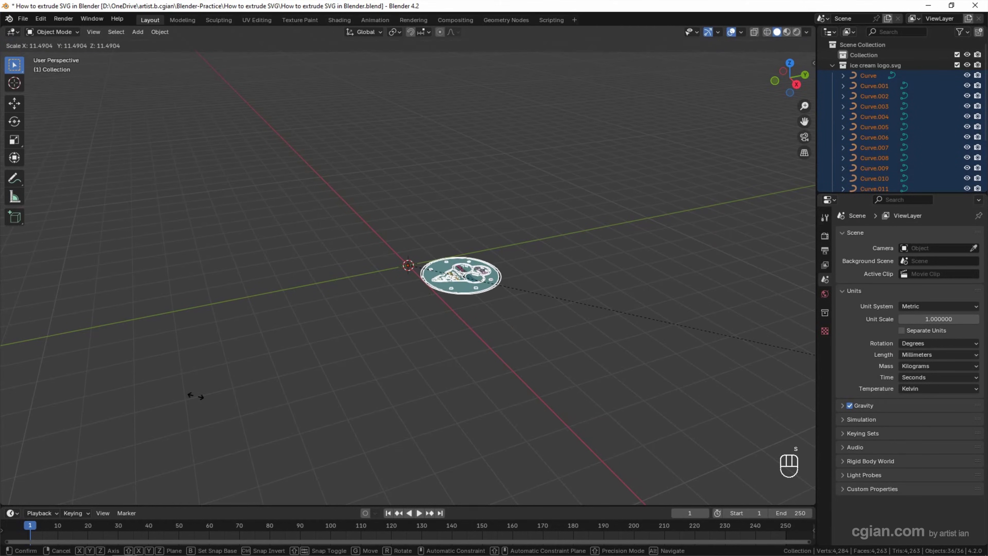
pyautogui.click(684, 390)
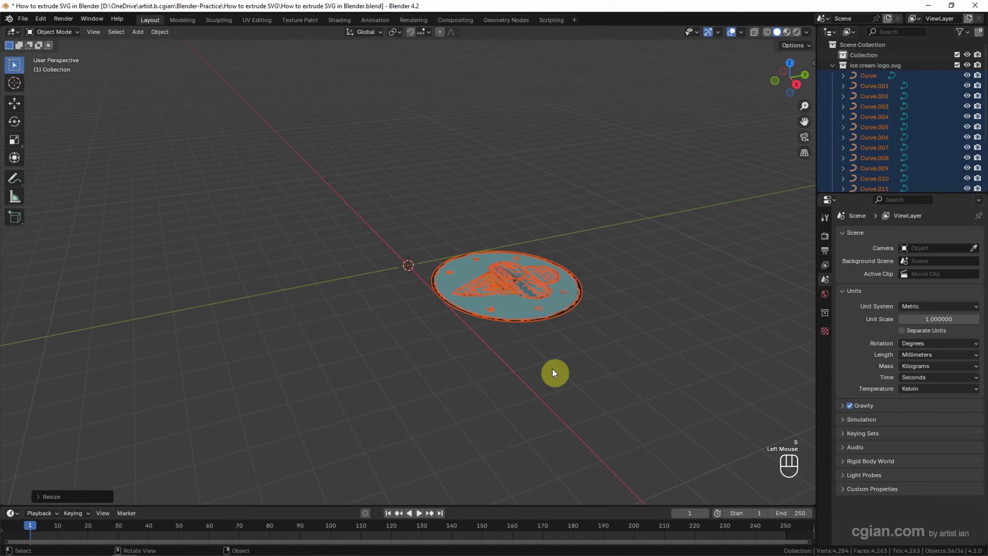
pyautogui.click(44, 495)
pyautogui.moveTo(105, 439)
pyautogui.mouseDown()
pyautogui.moveTo(117, 459)
pyautogui.moveTo(108, 436)
pyautogui.mouseUp()
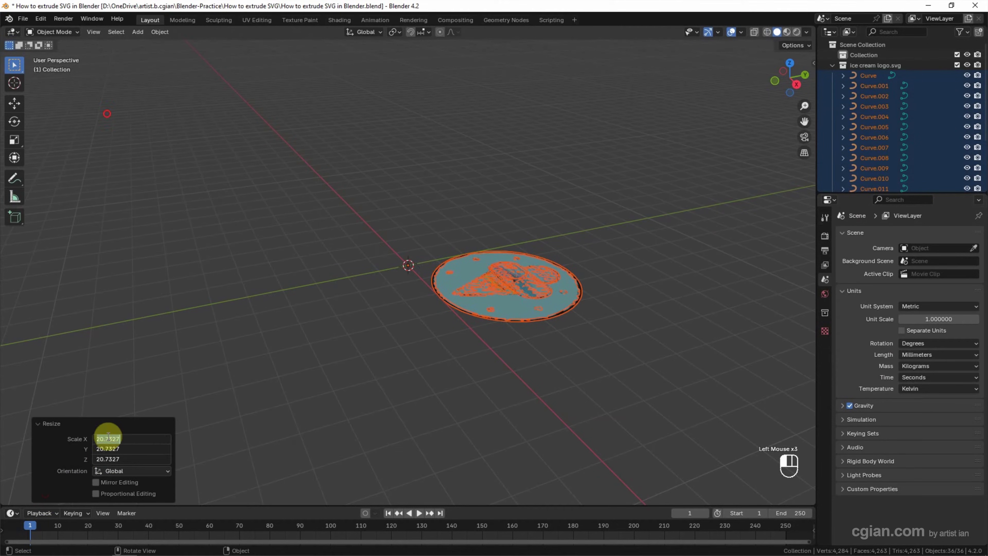
pyautogui.write('100')
pyautogui.press('Return')
# Centre the view on the logo disc and deselect everything.
pyautogui.scroll(-3, 553, 298)
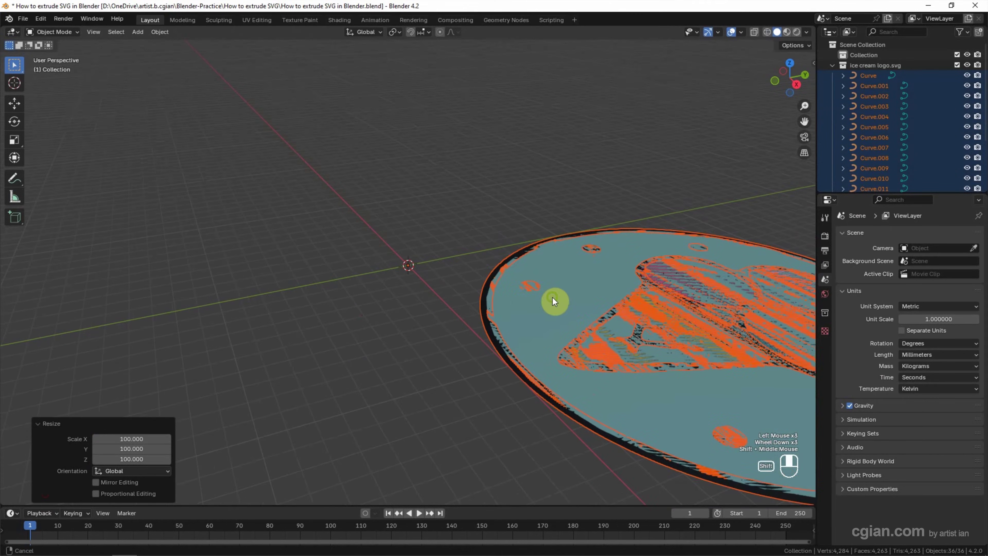
pyautogui.keyDown('shift'); pyautogui.moveTo(552, 298); pyautogui.dragTo(526, 210, button='middle'); pyautogui.keyUp('shift')
pyautogui.click(699, 140)
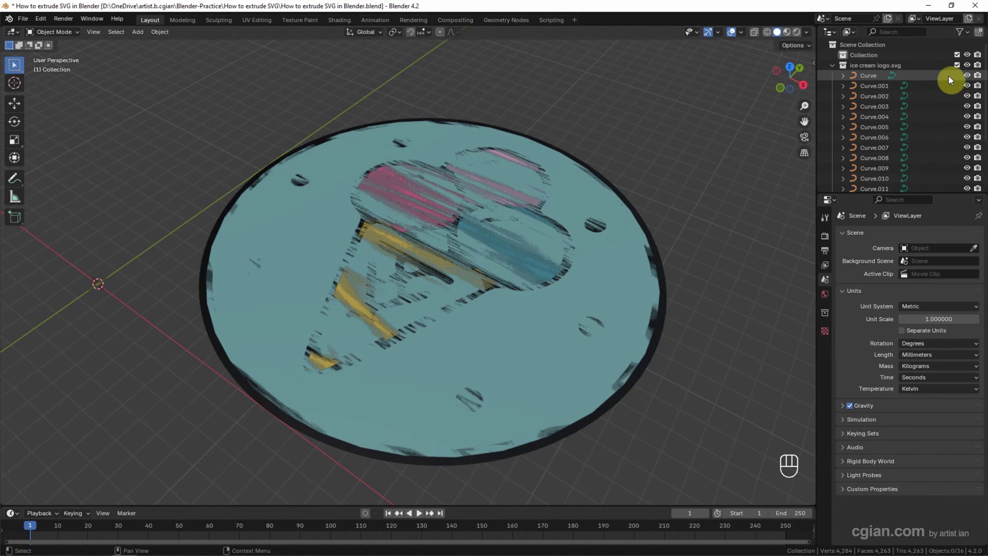
# Hide fill curves Curve through Curve.005 and select the outer ring Curve.010.
pyautogui.moveTo(968, 78); pyautogui.dragTo(972, 128)
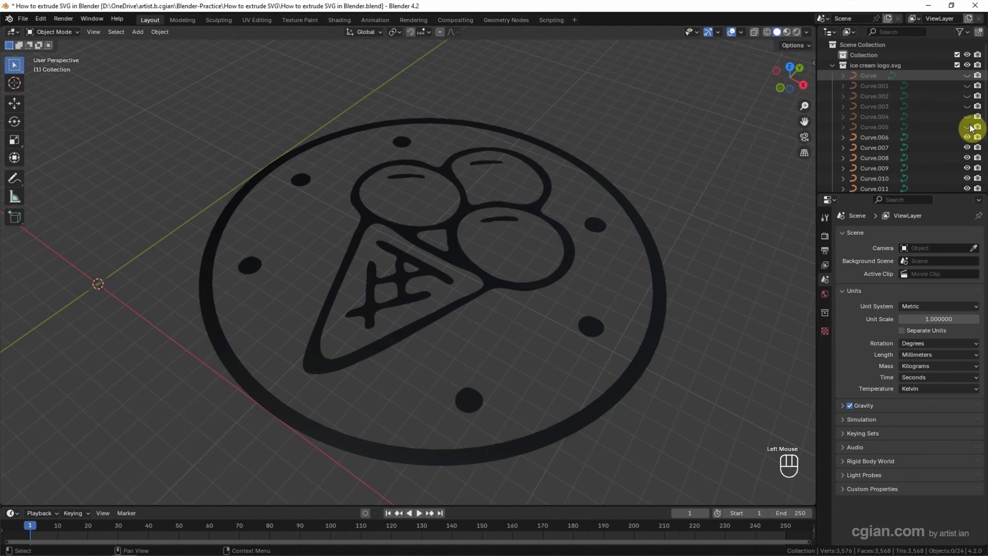
pyautogui.click(657, 256)
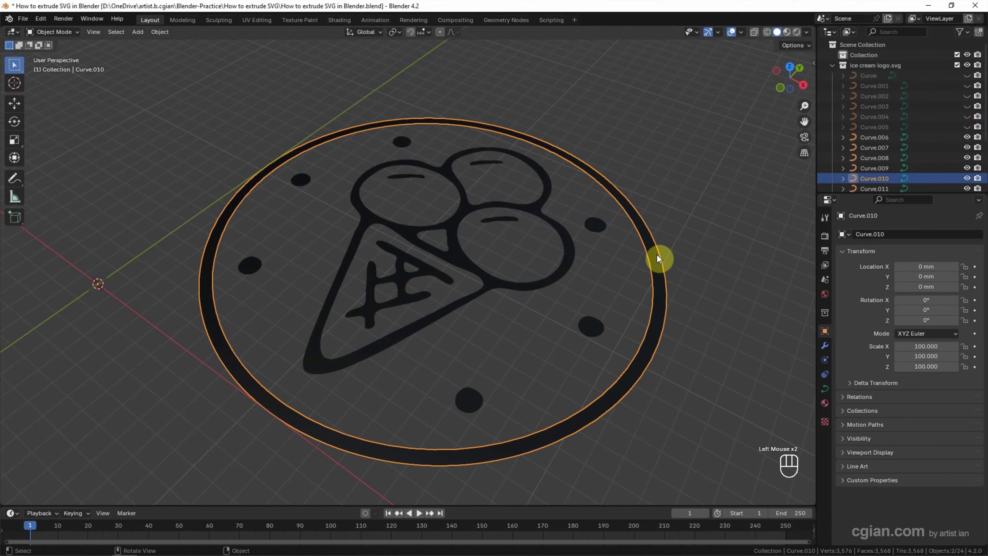
# Set the outer ring Curve.010's Geometry Extrude to 5 mm.
pyautogui.click(825, 389)
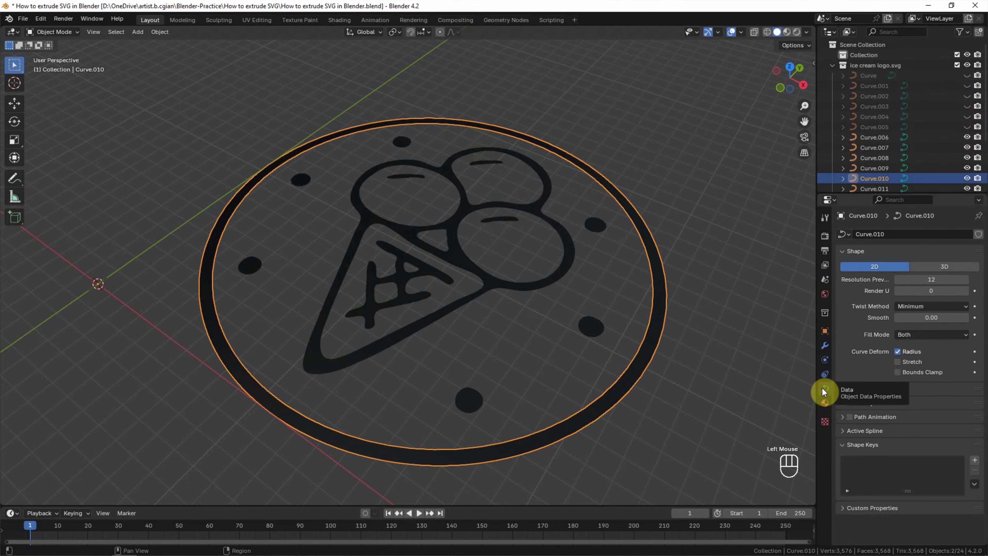
pyautogui.click(841, 403)
pyautogui.scroll(-3, 841, 405)
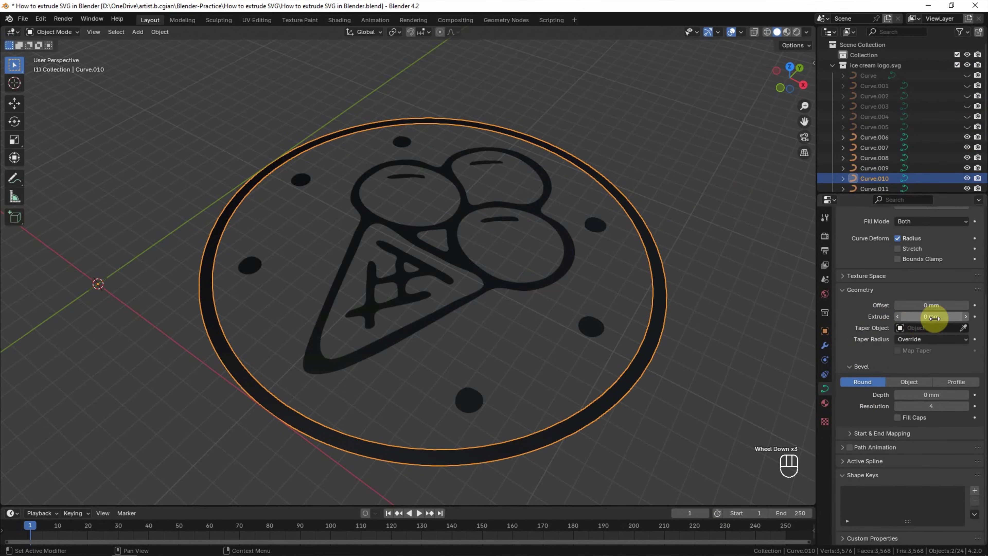
pyautogui.click(966, 318)
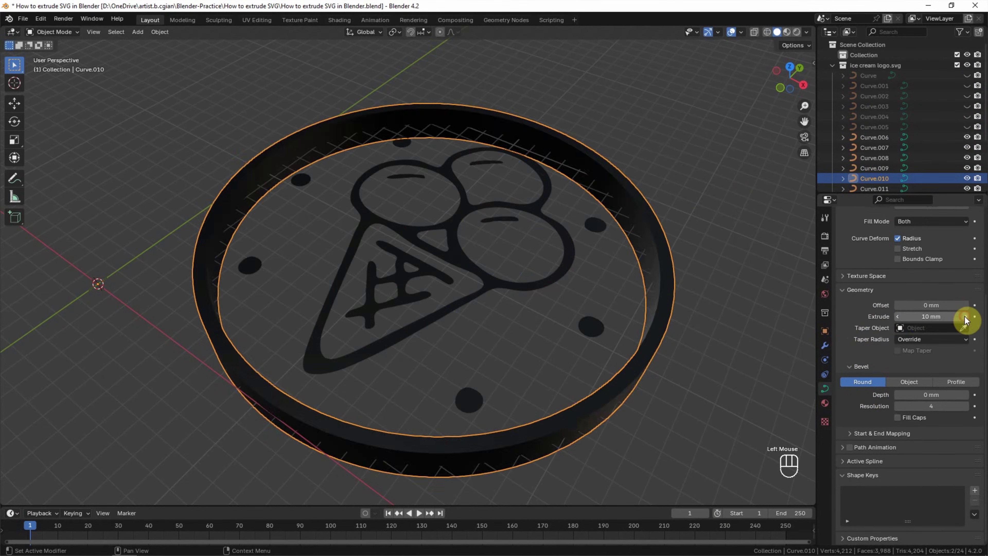
pyautogui.doubleClick(945, 318)
pyautogui.write('5')
pyautogui.press('Return')
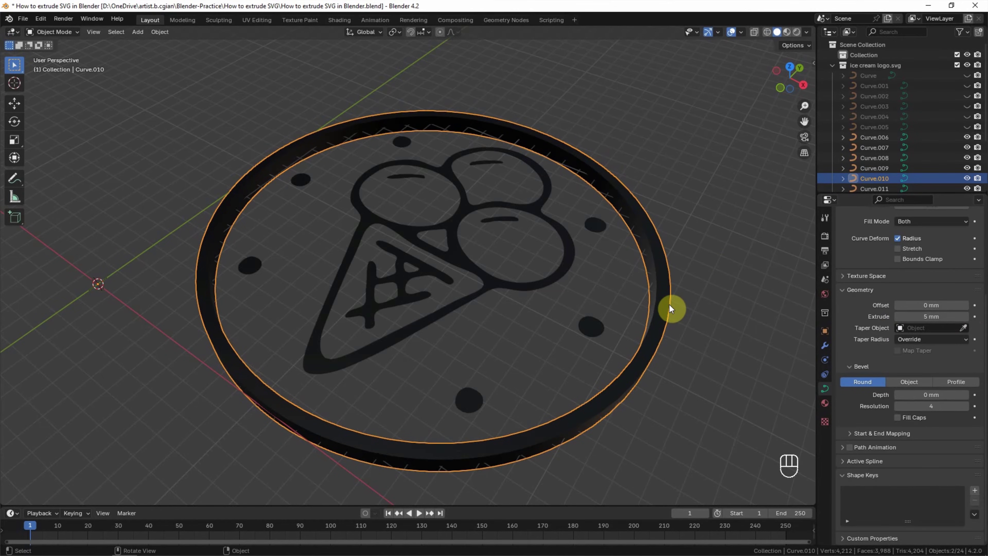
# Select the six small dots and join them into one object.
pyautogui.click(596, 225)
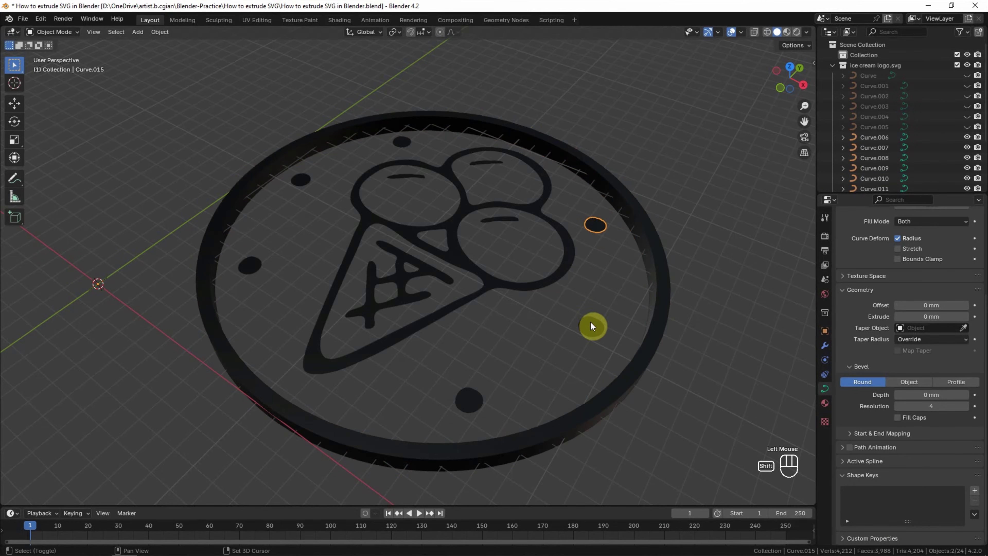
pyautogui.keyDown('shift'); pyautogui.click(590, 325); pyautogui.keyUp('shift')
pyautogui.keyDown('shift'); pyautogui.click(441, 405); pyautogui.keyUp('shift')
pyautogui.keyDown('shift'); pyautogui.click(250, 266); pyautogui.keyUp('shift')
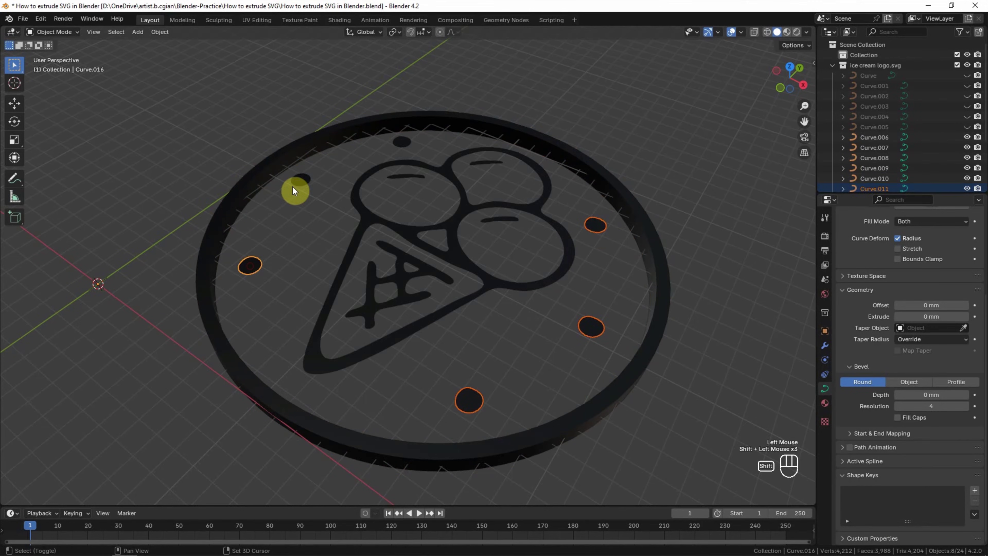
pyautogui.keyDown('shift'); pyautogui.click(300, 179); pyautogui.keyUp('shift')
pyautogui.keyDown('shift'); pyautogui.click(399, 139); pyautogui.keyUp('shift')
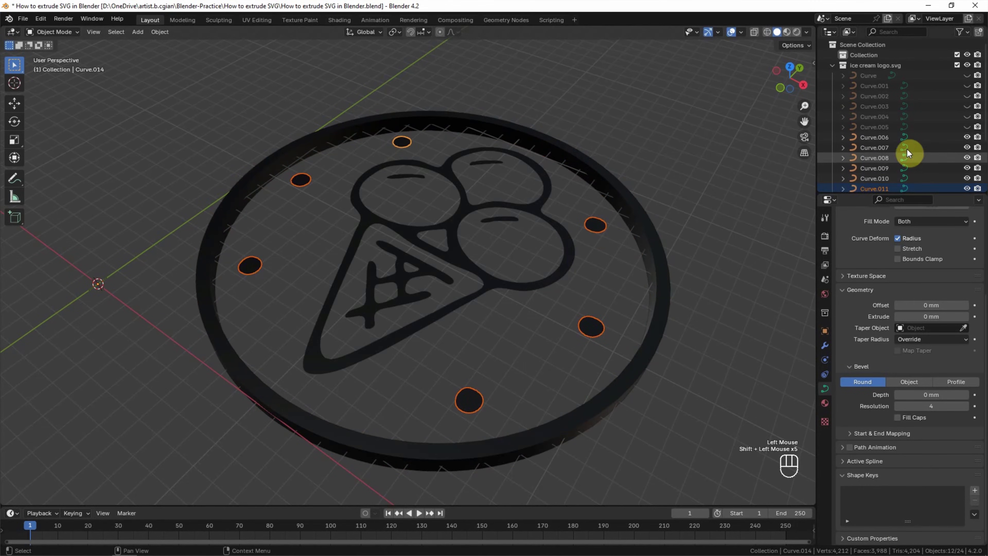
pyautogui.scroll(-3, 910, 139)
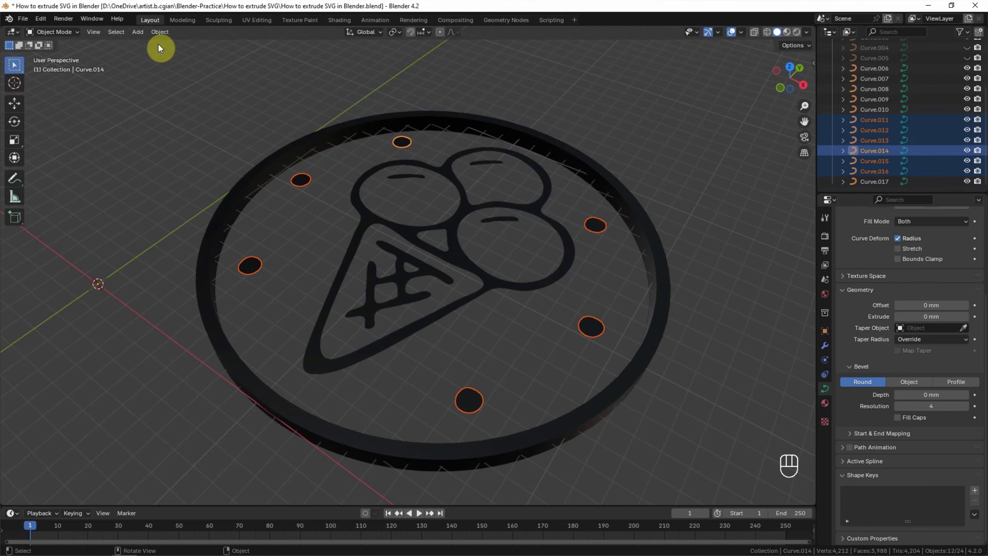
pyautogui.click(159, 32)
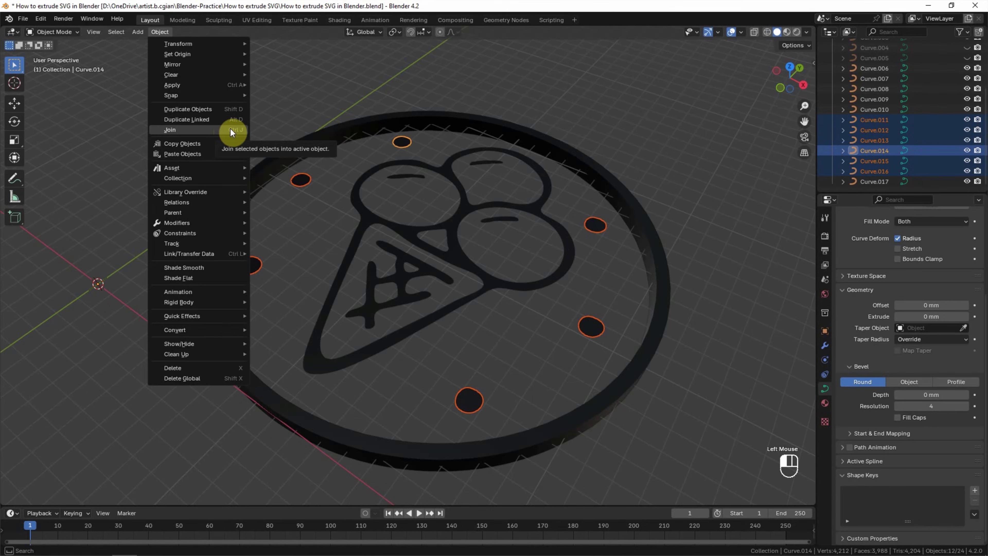
pyautogui.click(184, 130)
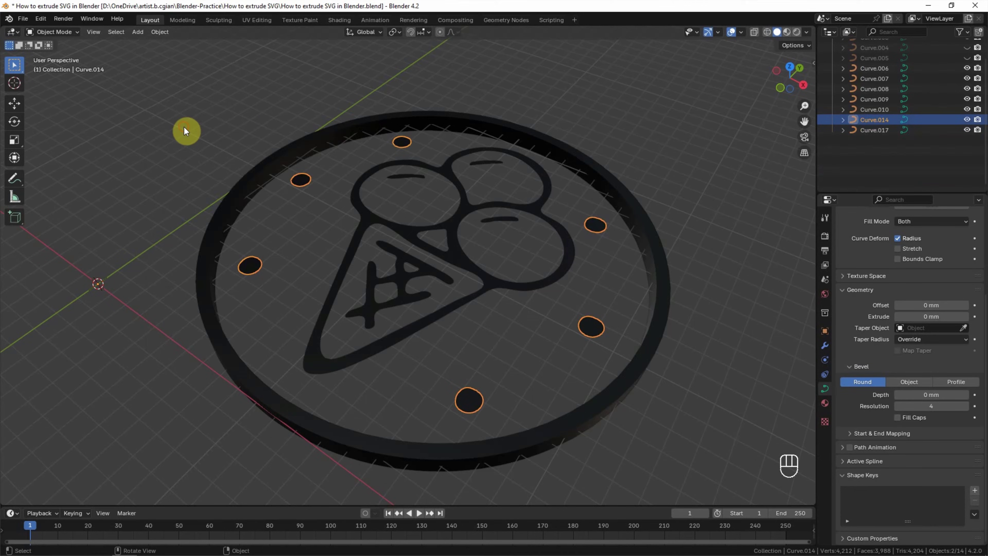
# Give the joined dots a 5 mm Extrude, then box-select the ice-cream outline curves.
pyautogui.scroll(5, 882, 126)
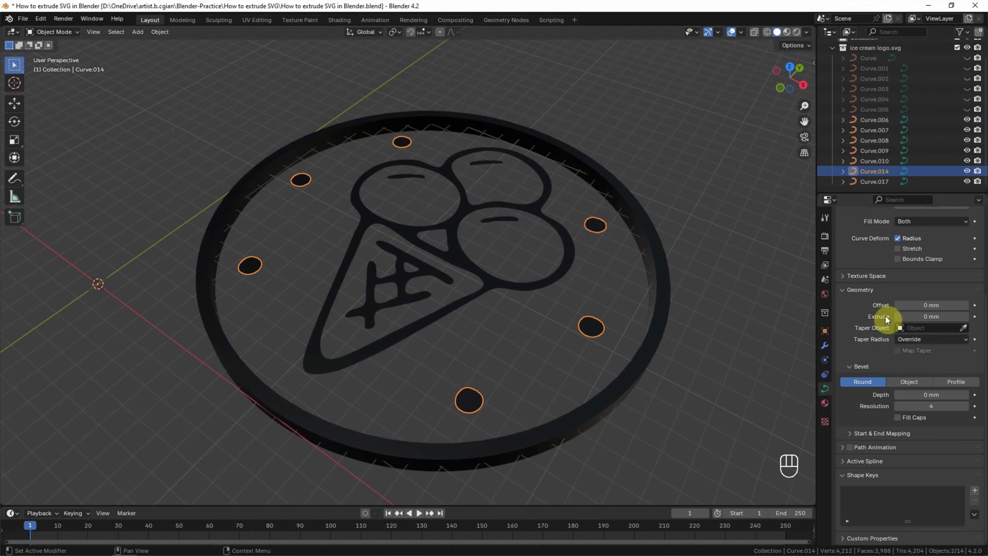
pyautogui.click(920, 316)
pyautogui.write('5')
pyautogui.press('Return')
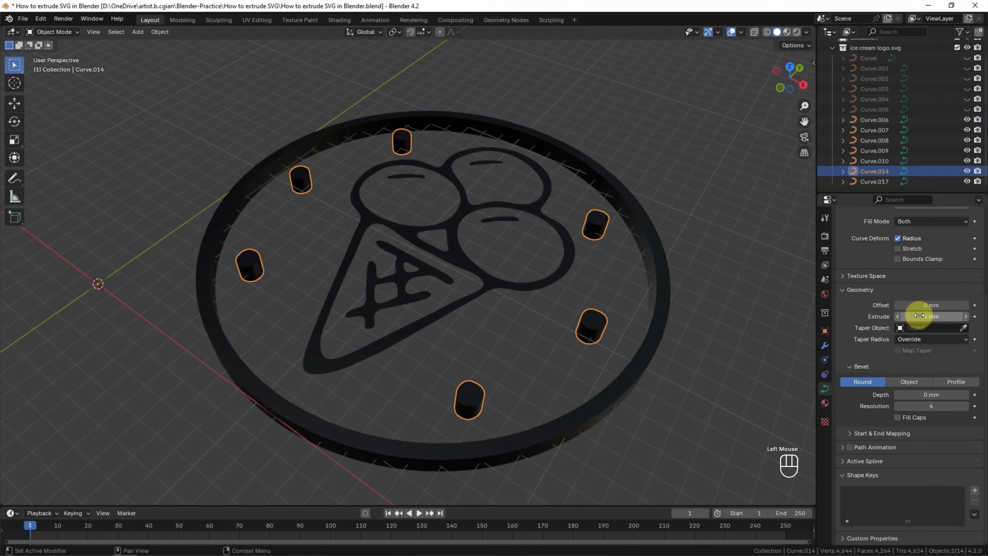
pyautogui.click(704, 309)
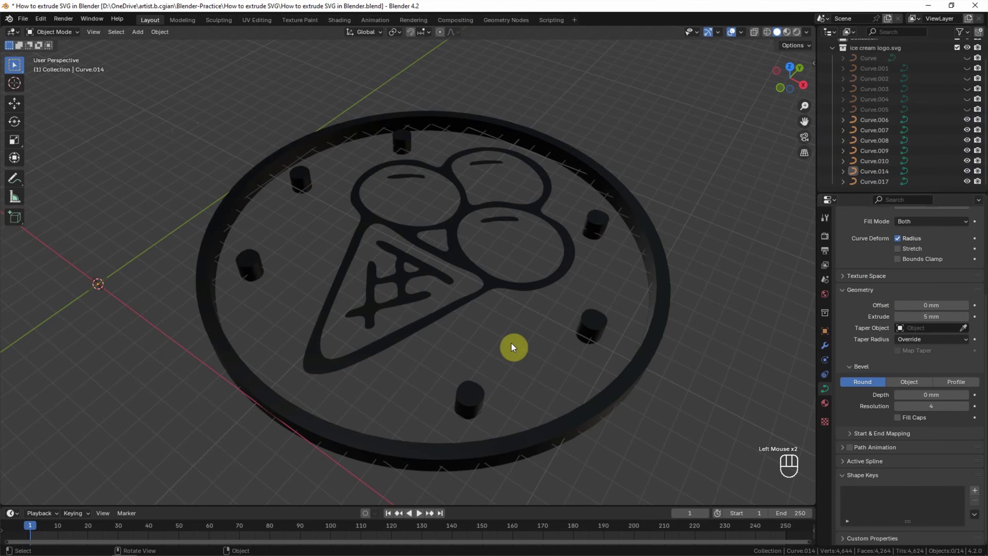
pyautogui.moveTo(511, 345); pyautogui.dragTo(356, 163)
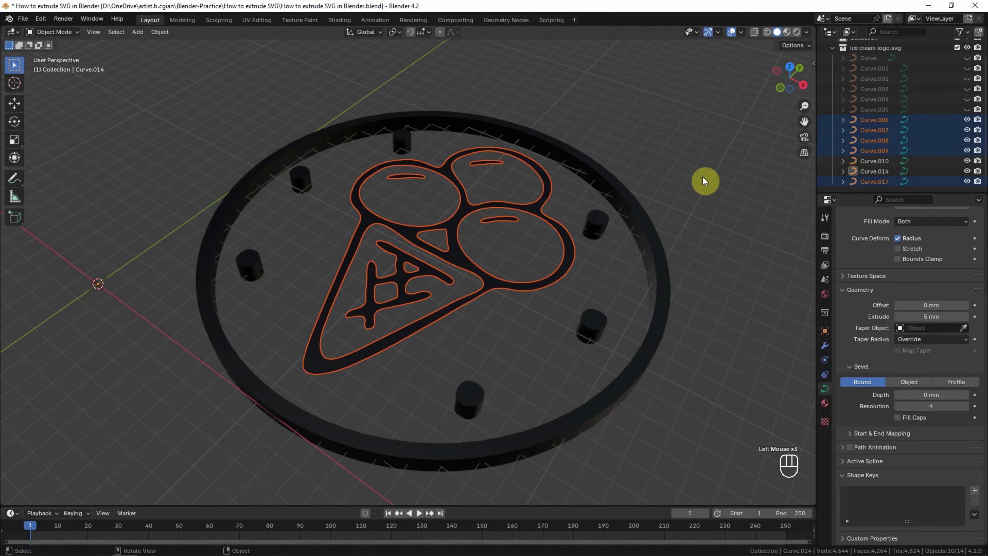
# Join the selected outline curves into Curve.007 as the active object.
pyautogui.hotkey('ctrl', 'j')
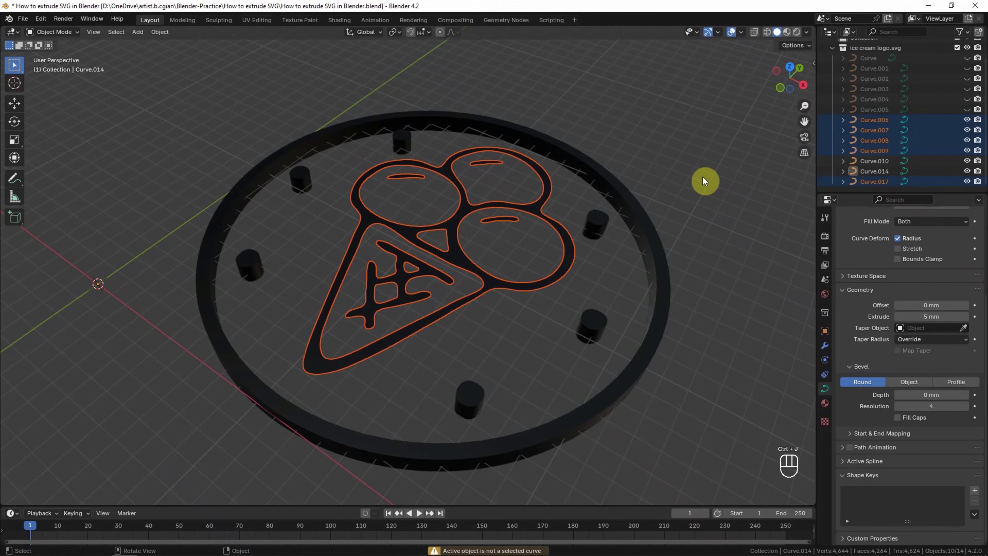
pyautogui.keyDown('shift'); pyautogui.click(505, 219); pyautogui.keyUp('shift')
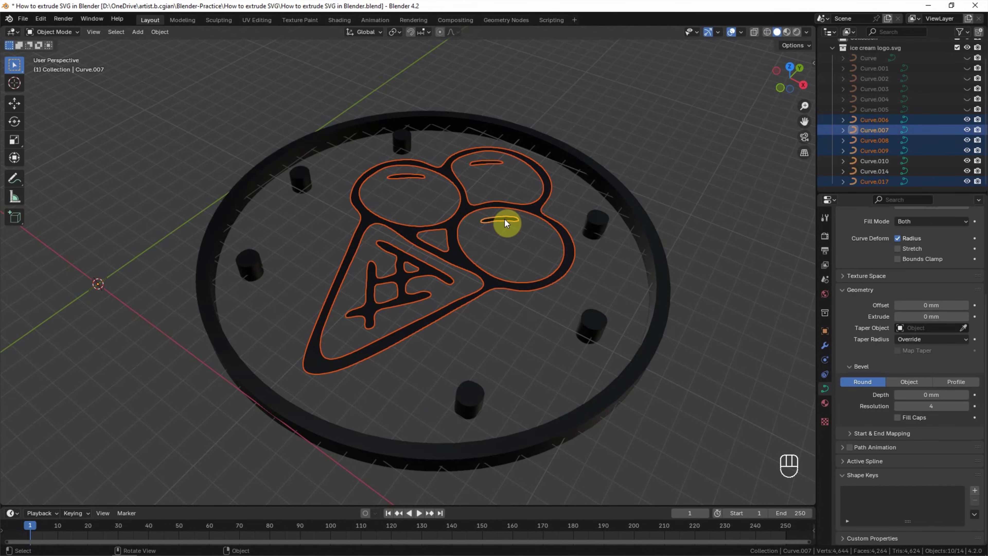
pyautogui.hotkey('ctrl', 'j')
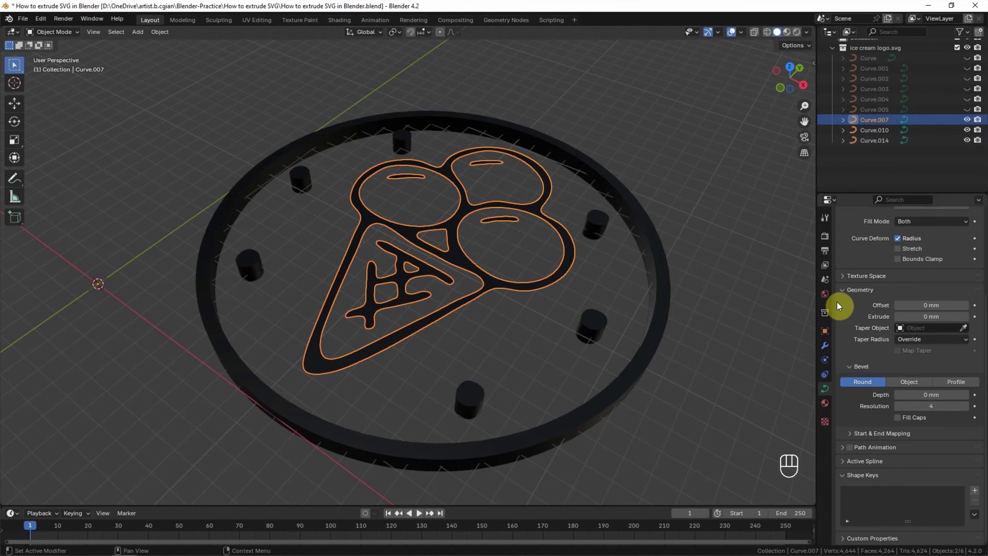
# Set the outline's Extrude to 5 mm and unhide Curve.005.
pyautogui.click(919, 316)
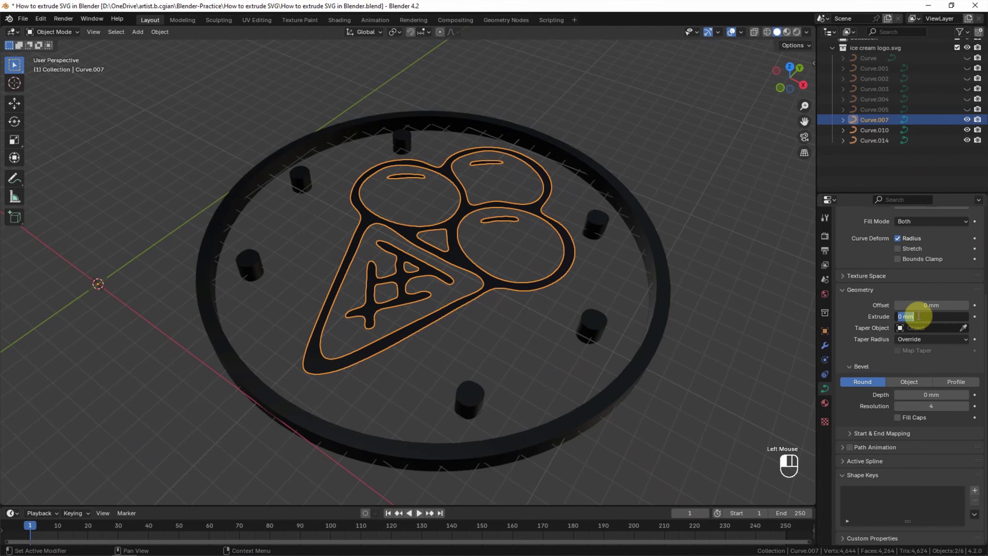
pyautogui.write('5')
pyautogui.press('Return')
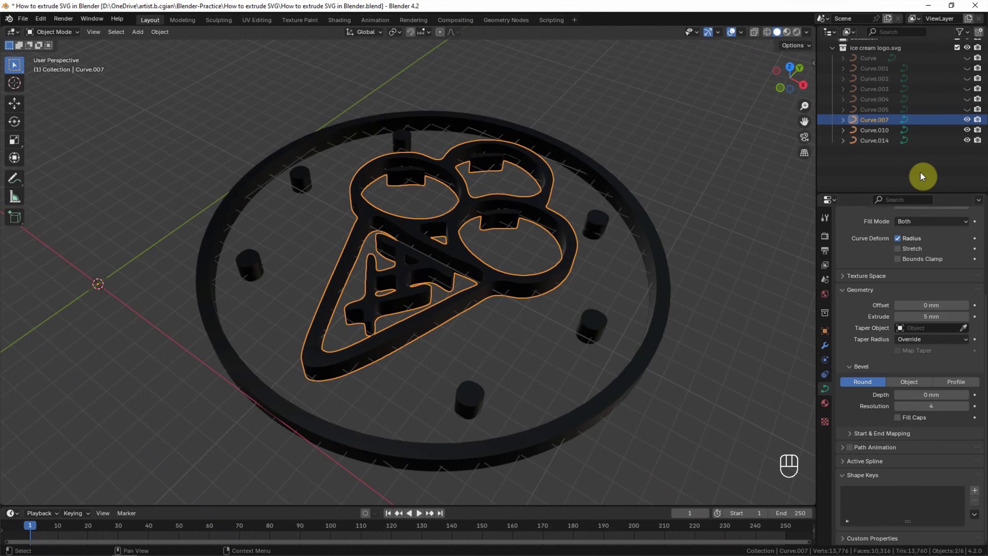
pyautogui.scroll(2, 922, 177)
pyautogui.click(967, 127)
# Unhide the remaining fill curves and the base disc, then deselect the outline.
pyautogui.click(968, 116)
pyautogui.moveTo(968, 106); pyautogui.dragTo(968, 76)
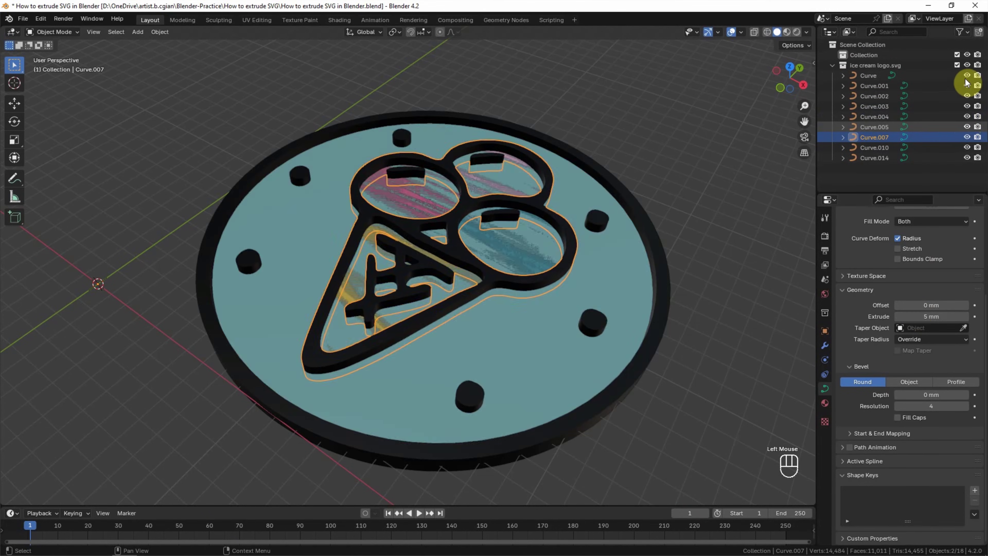
pyautogui.click(733, 159)
# Give the blue scoop fill Curve.005 a 2 mm Extrude.
pyautogui.click(860, 128)
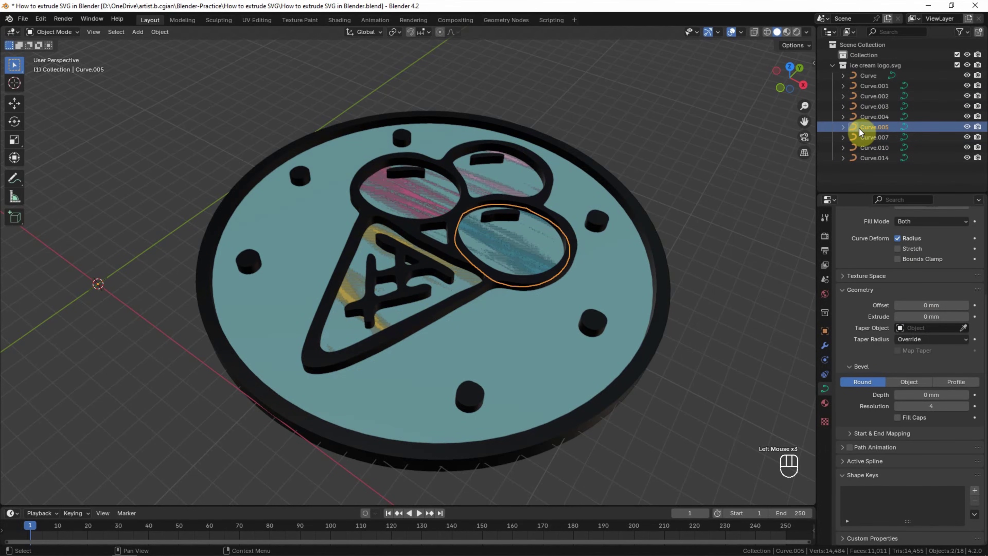
pyautogui.click(925, 316)
pyautogui.write('2')
pyautogui.press('Return')
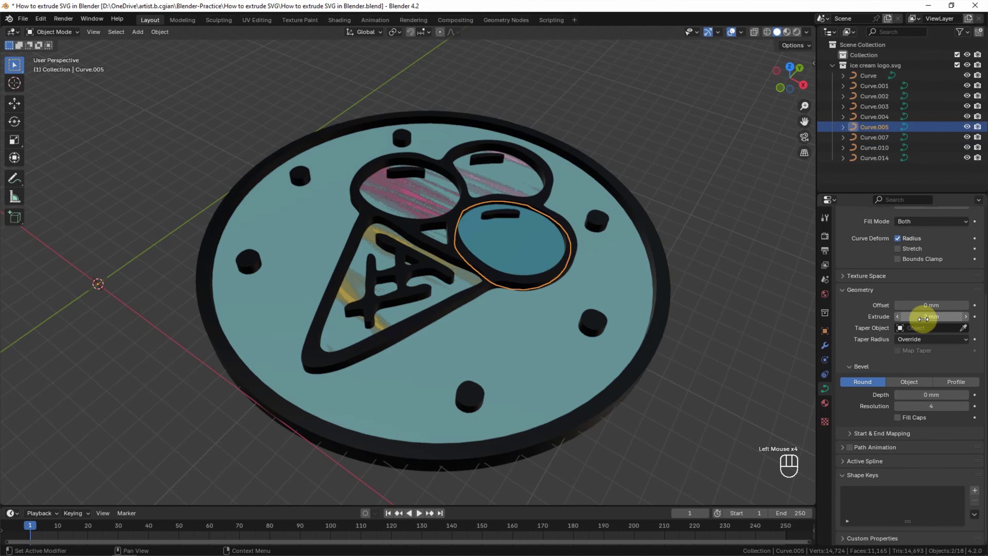
# Apply a 2 mm Extrude to the remaining fills Curve.004 through Curve.001.
pyautogui.click(871, 116)
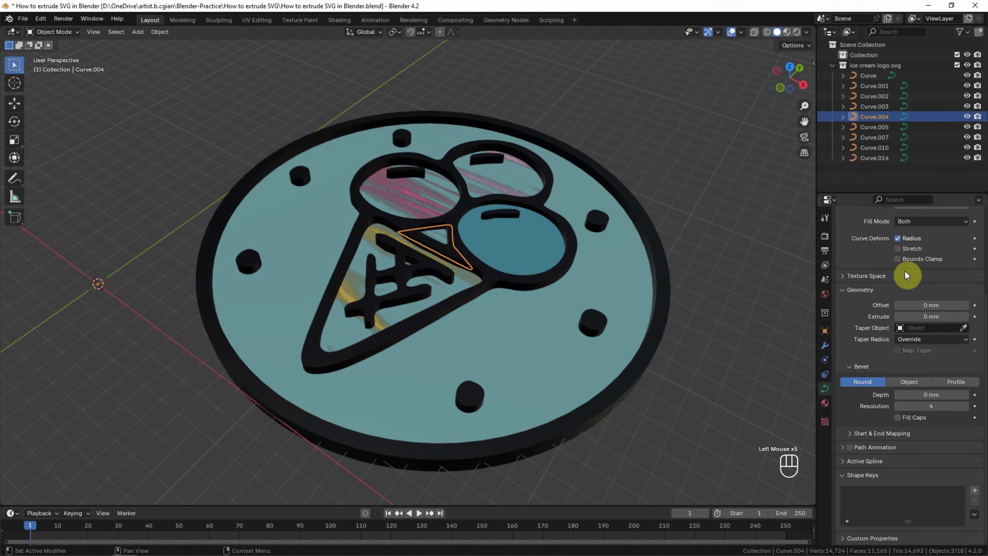
pyautogui.click(875, 107)
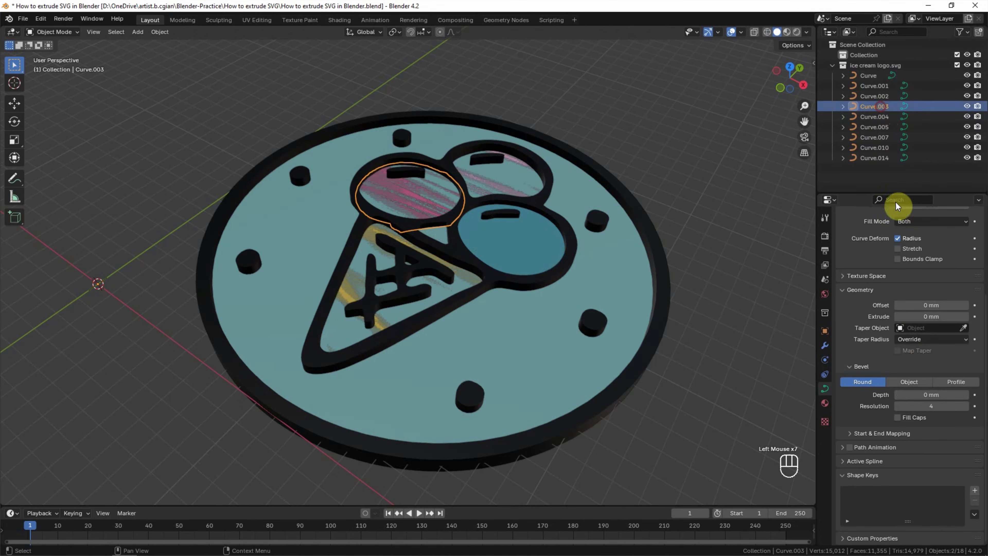
pyautogui.moveTo(916, 314); pyautogui.dragTo(919, 316)
pyautogui.click(875, 95)
pyautogui.click(876, 85)
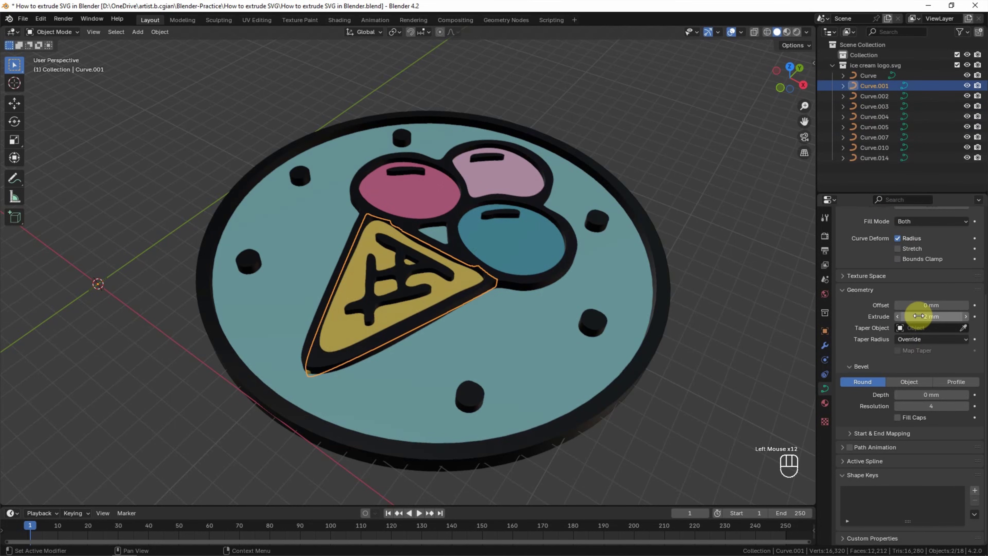
pyautogui.click(763, 311)
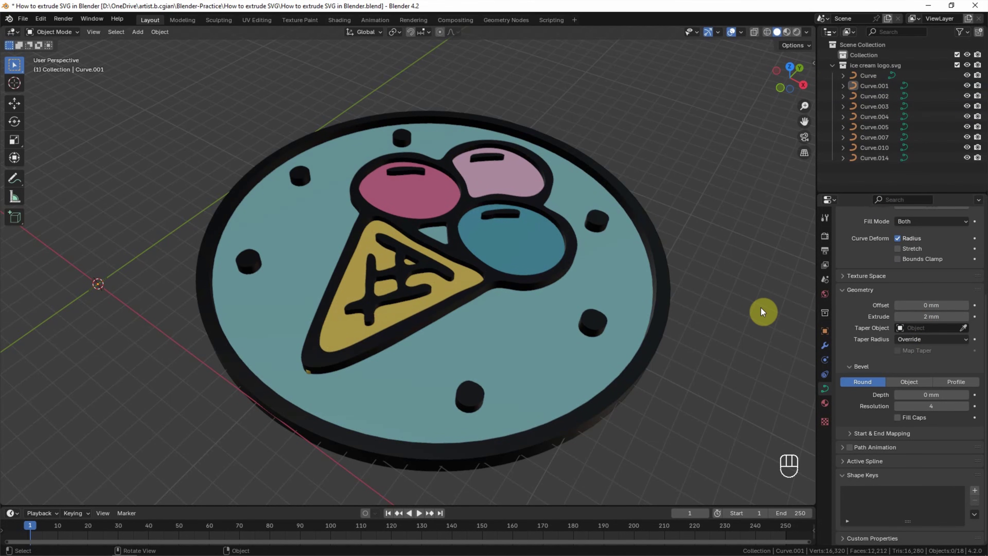
# Select the outer ring Curve.010 and set its Bevel Depth to 2 mm.
pyautogui.click(666, 308)
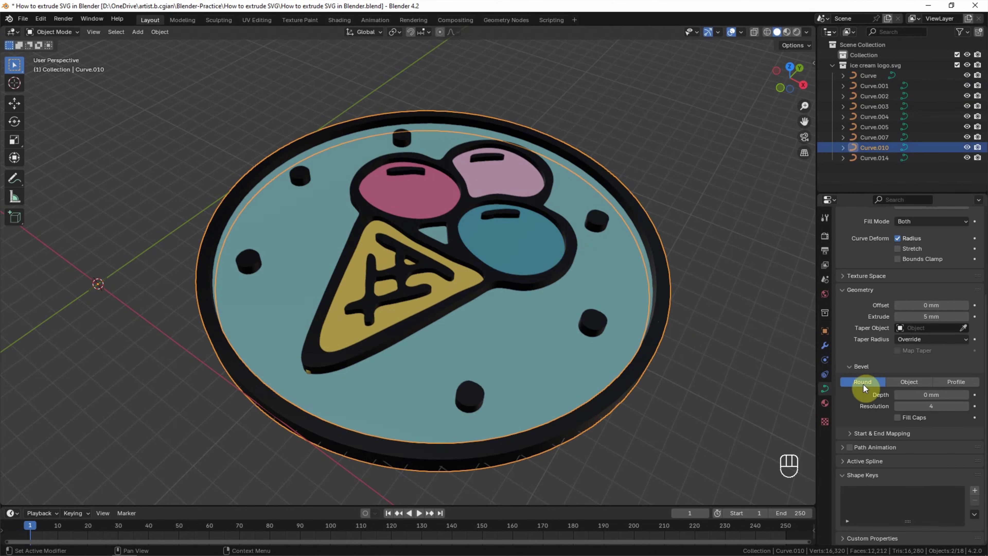
pyautogui.click(965, 393)
pyautogui.click(950, 394)
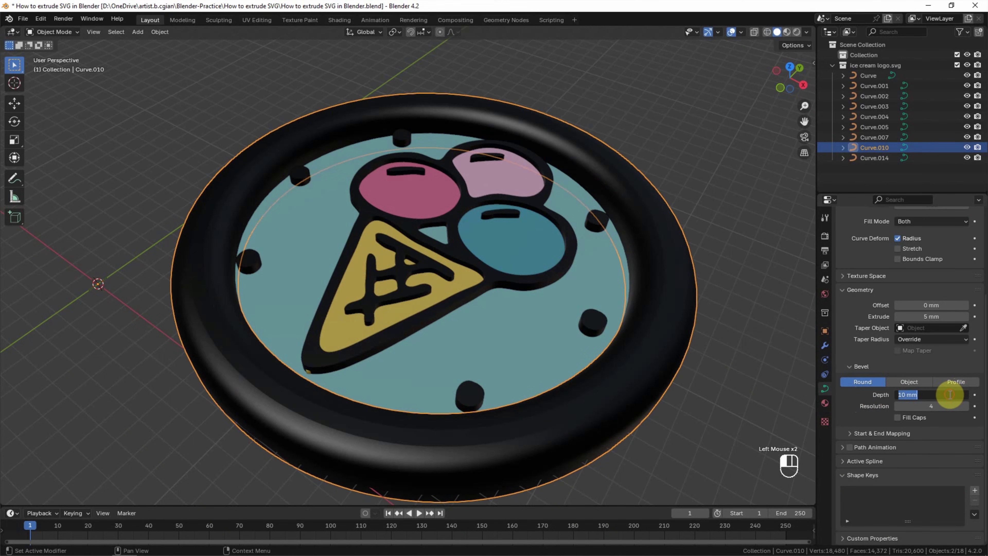
pyautogui.write('1')
pyautogui.press('Return')
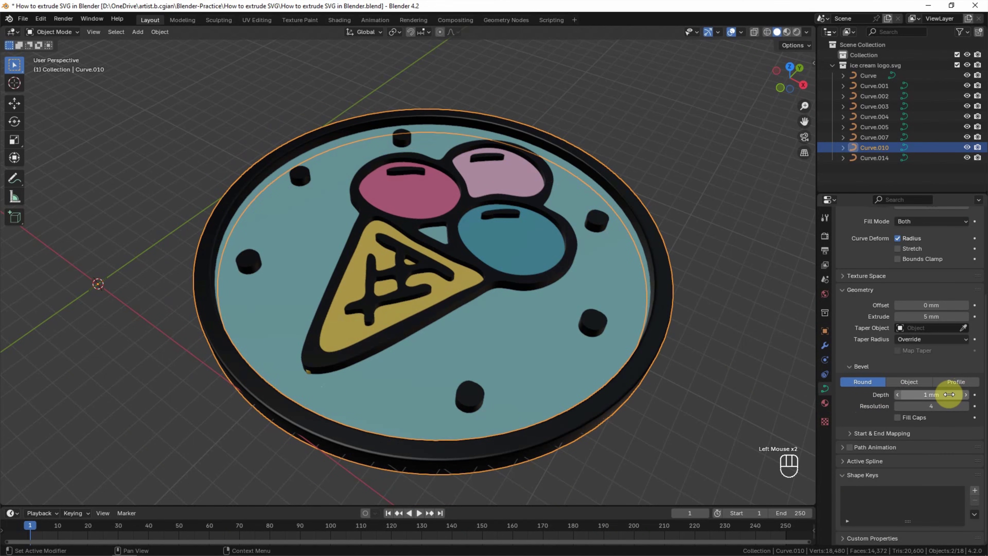
pyautogui.click(950, 394)
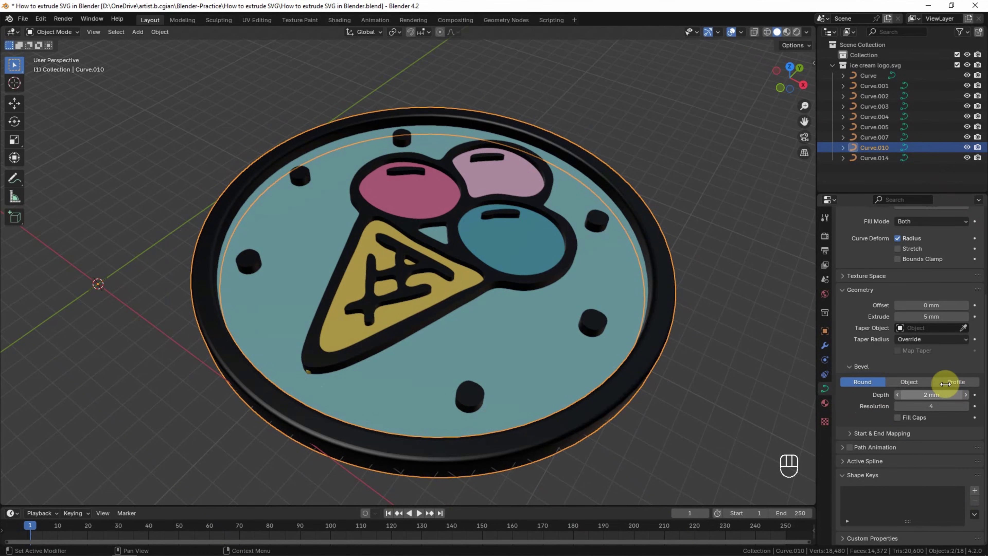
# Set the outer ring's Offset to -1 mm.
pyautogui.click(940, 305)
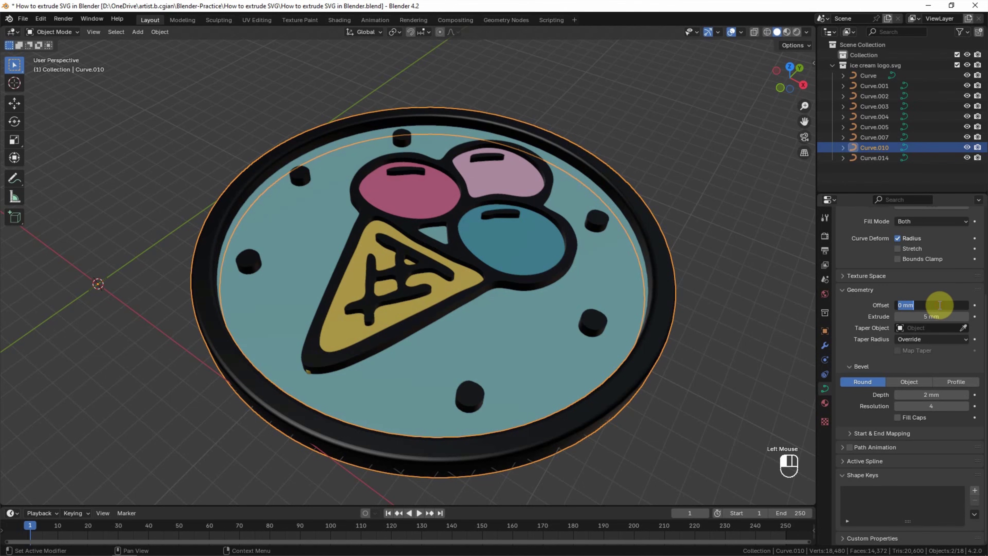
pyautogui.write('-1')
pyautogui.press('Return')
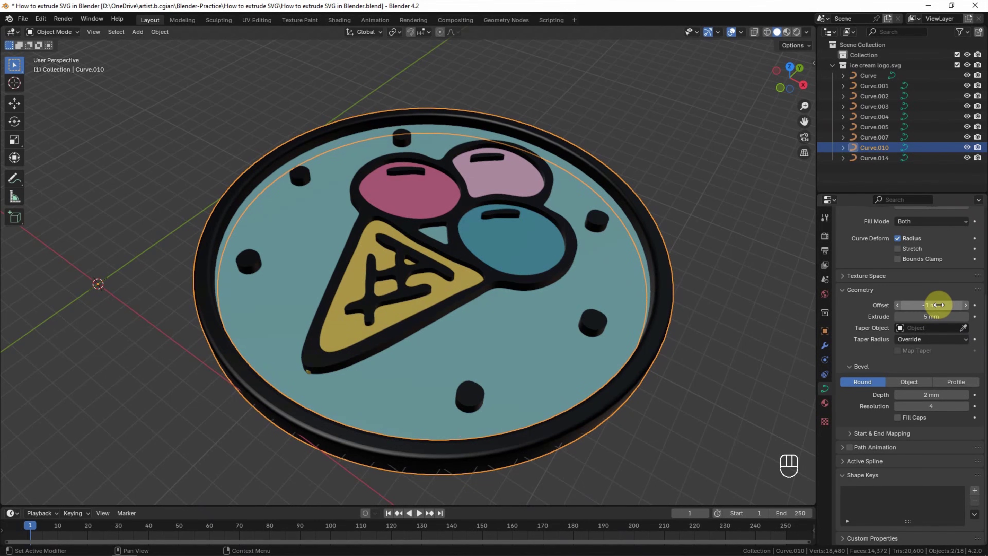